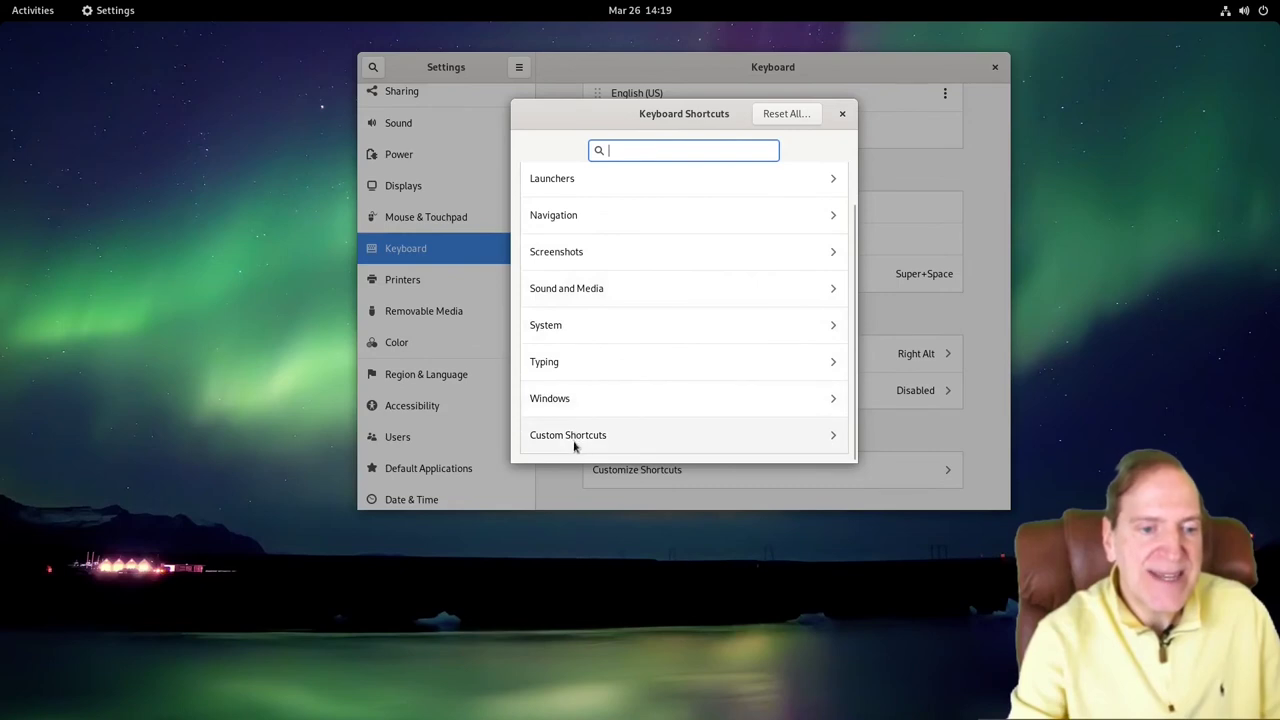
Browse the Custom Shortcuts and Launchers lists, then close the Keyboard Shortcuts overview
click(834, 437)
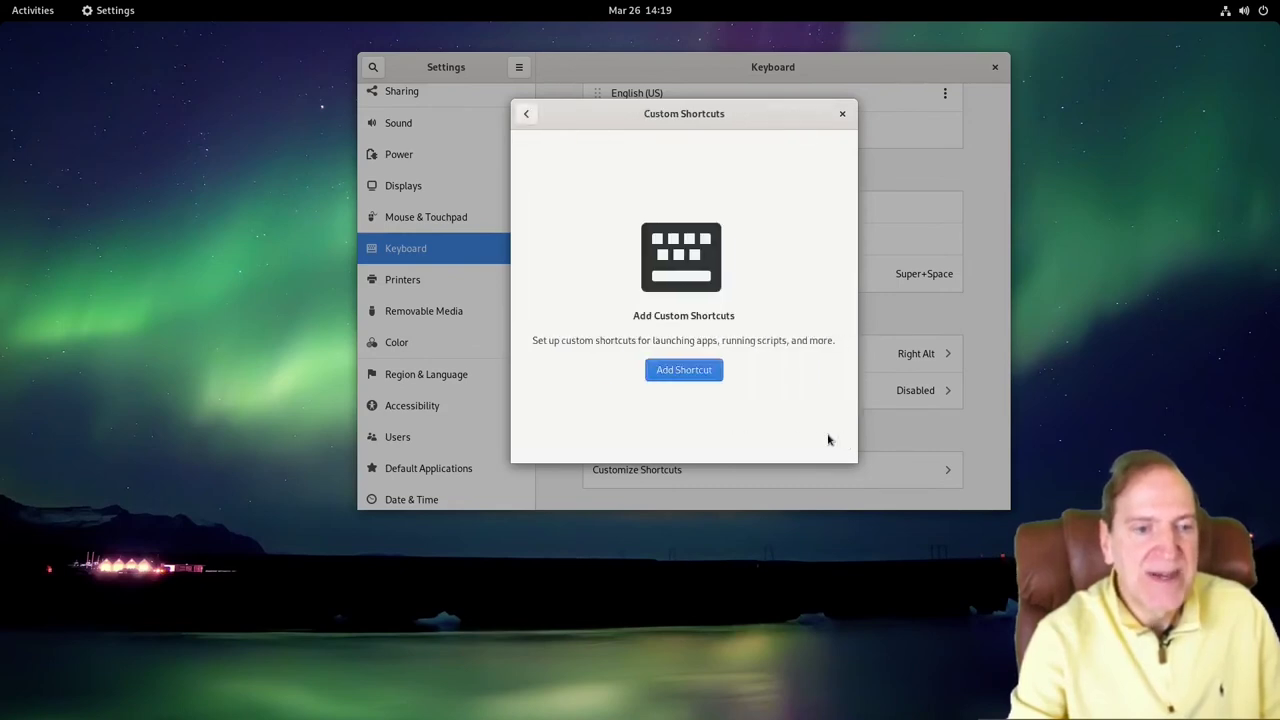
click(528, 116)
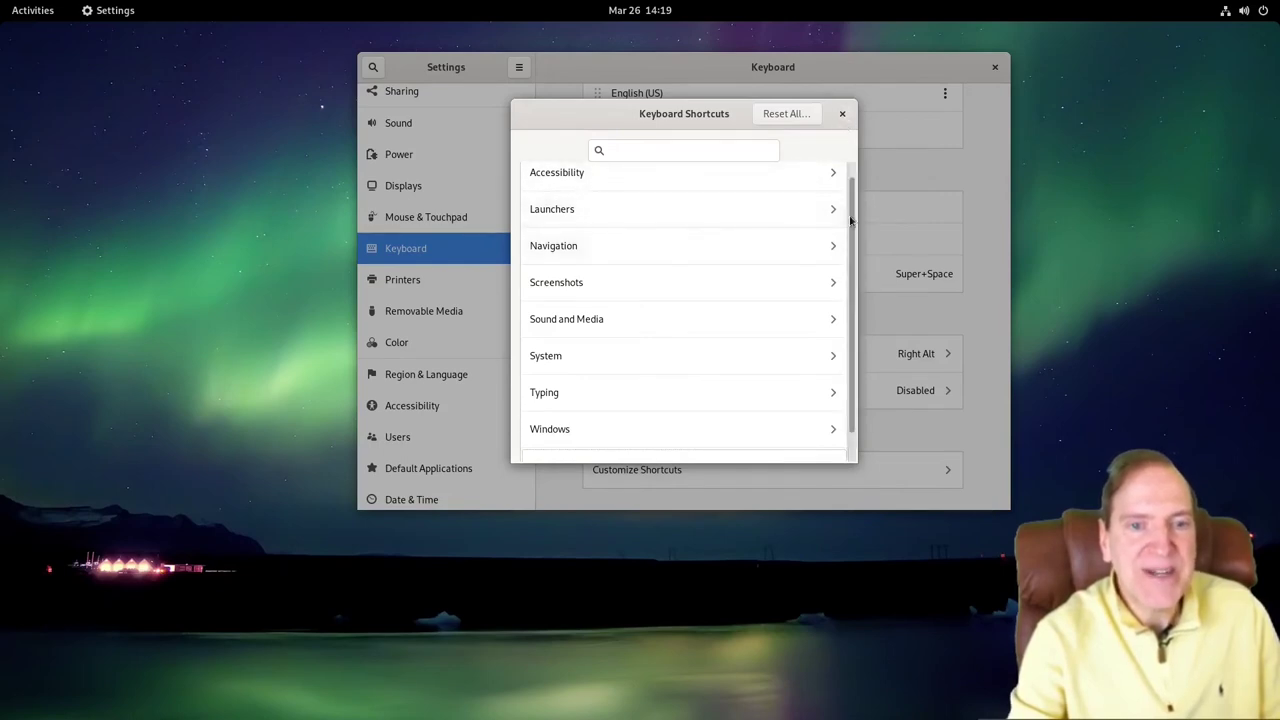
scroll(850, 220, up, 1)
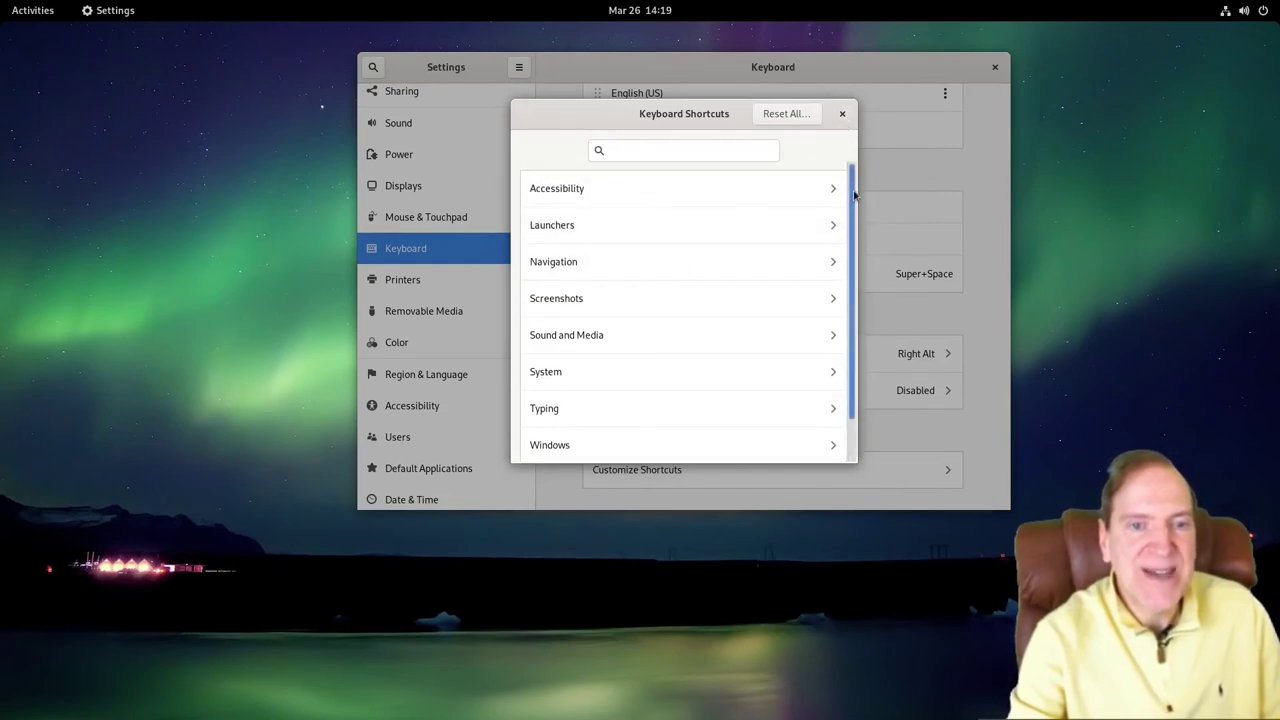
click(572, 226)
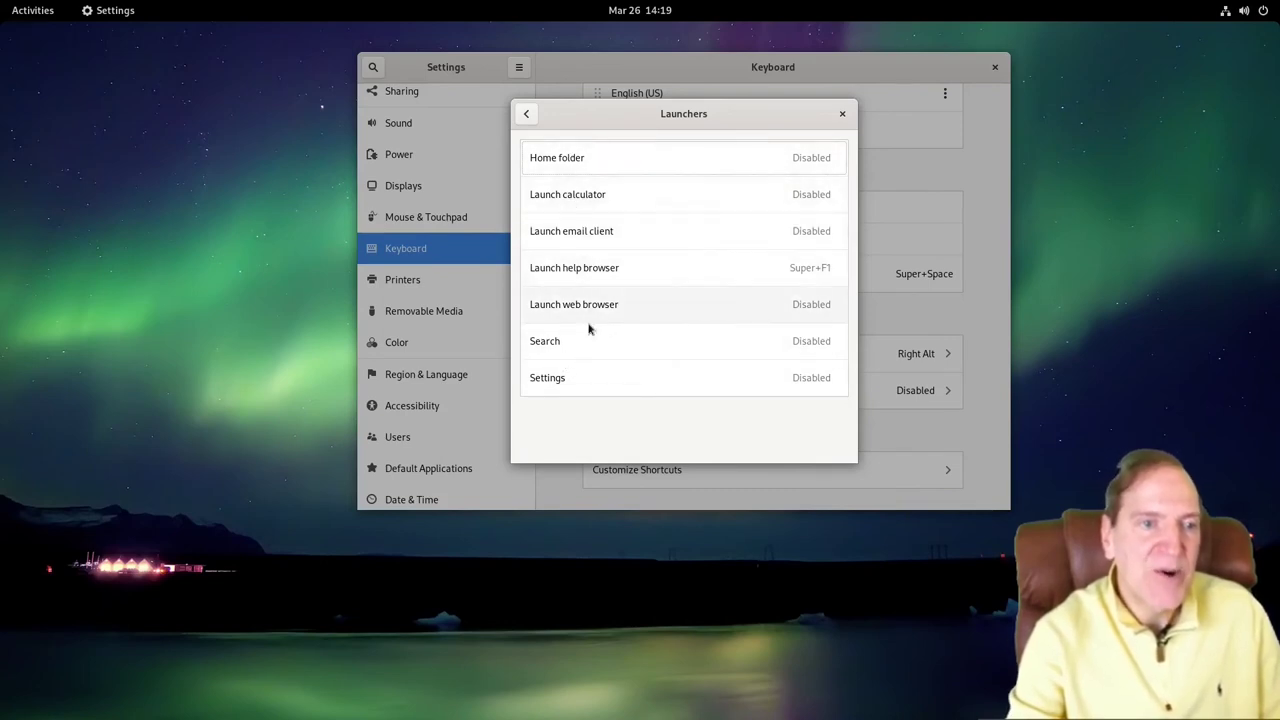
click(526, 113)
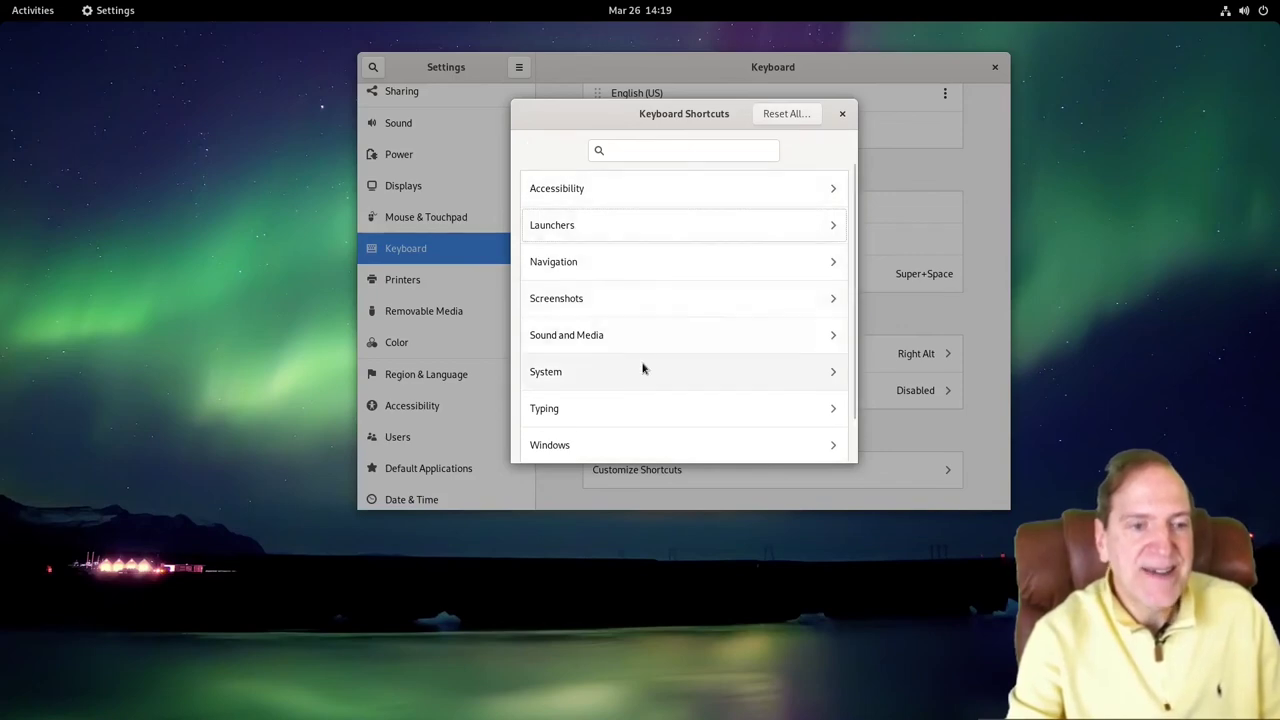
scroll(648, 354, down, 1)
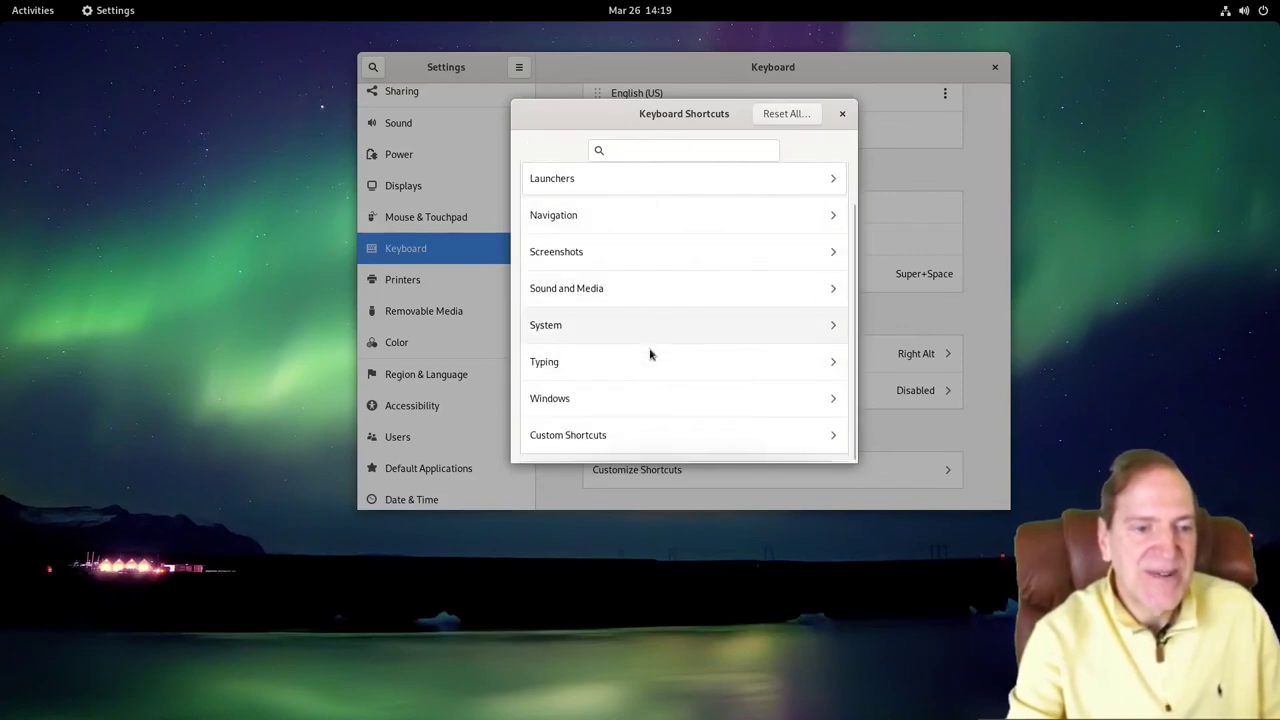
click(843, 115)
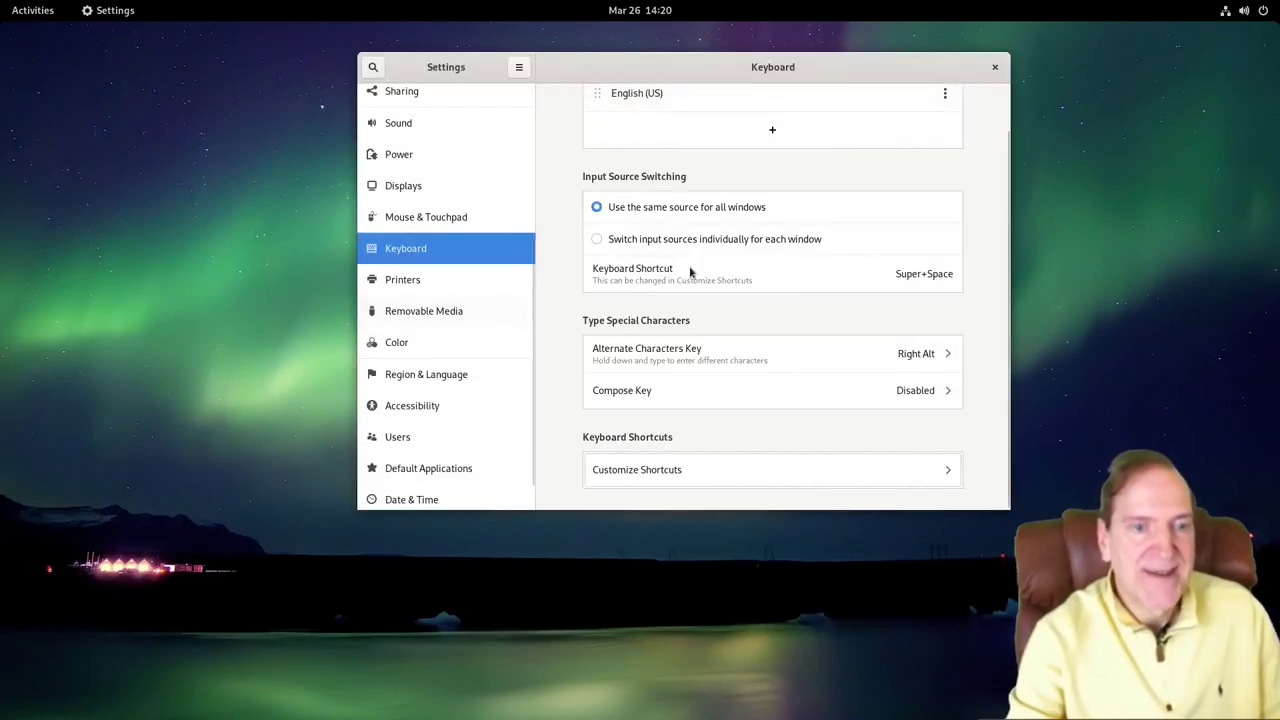
View the Printers and Removable Media pages, keeping Run Software for software media
click(404, 283)
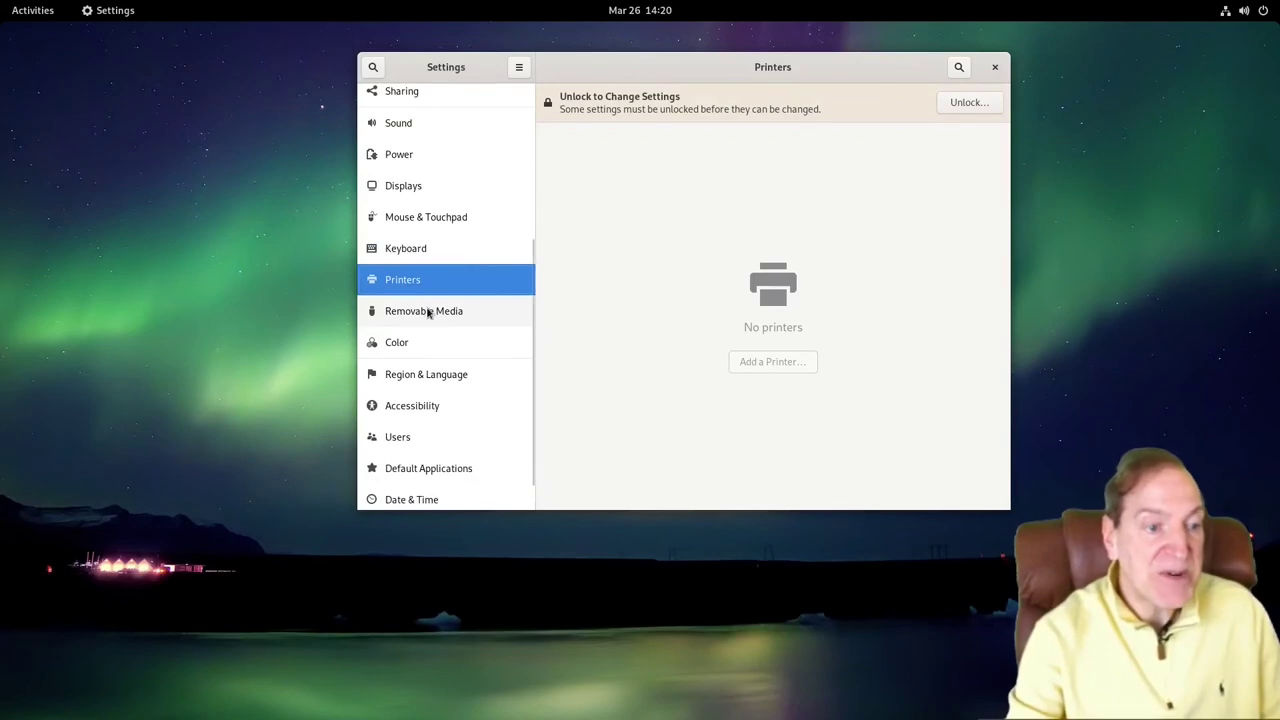
click(428, 313)
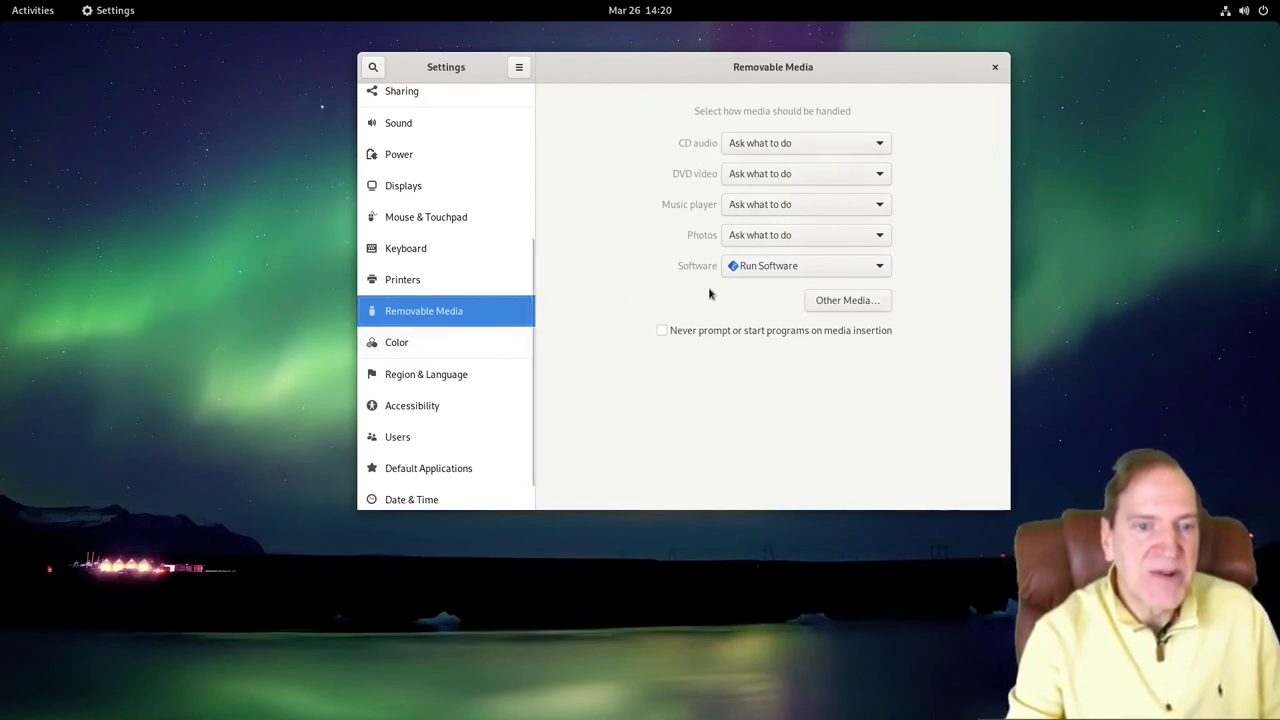
click(881, 268)
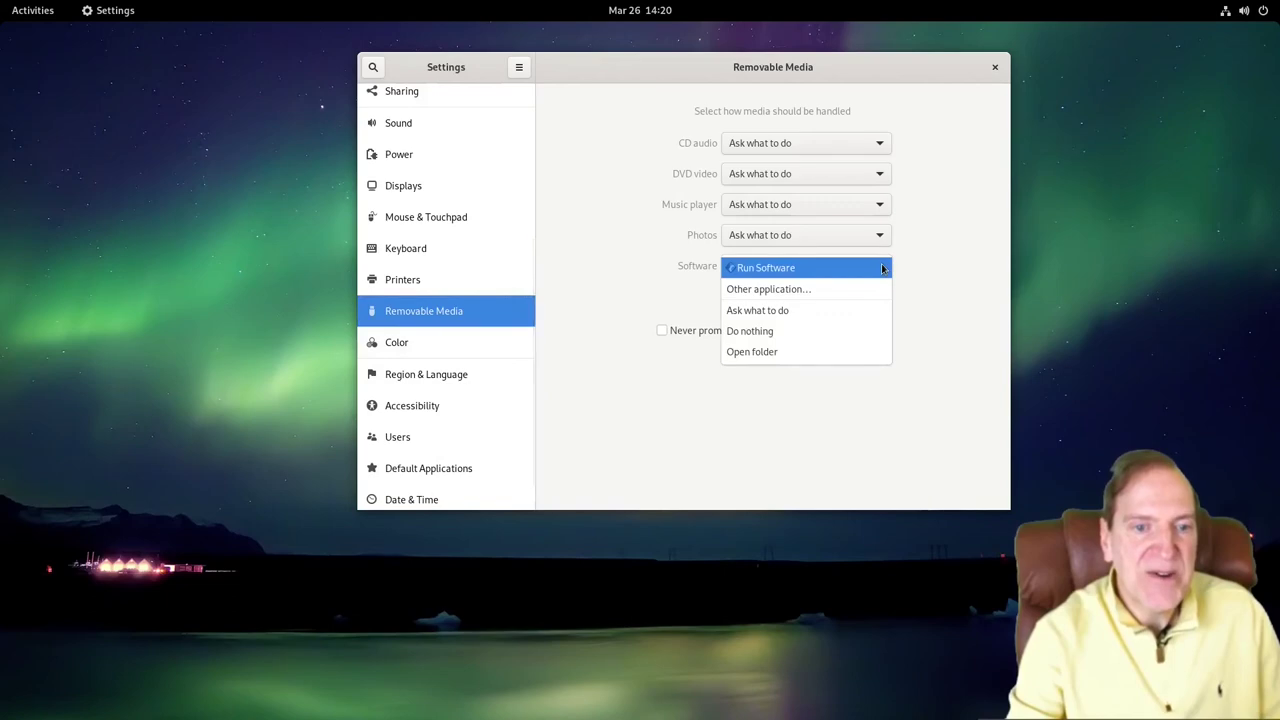
click(700, 300)
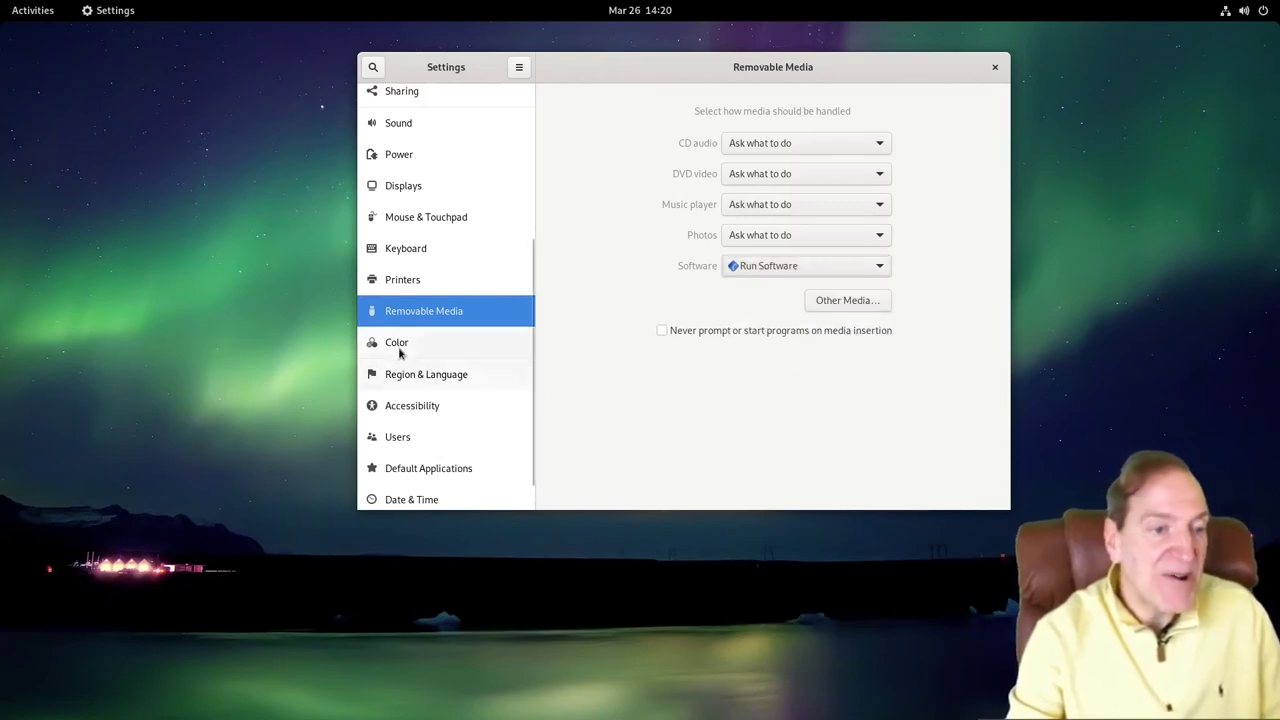
Look through the Other Media type list without changes, then show the Color page
click(845, 303)
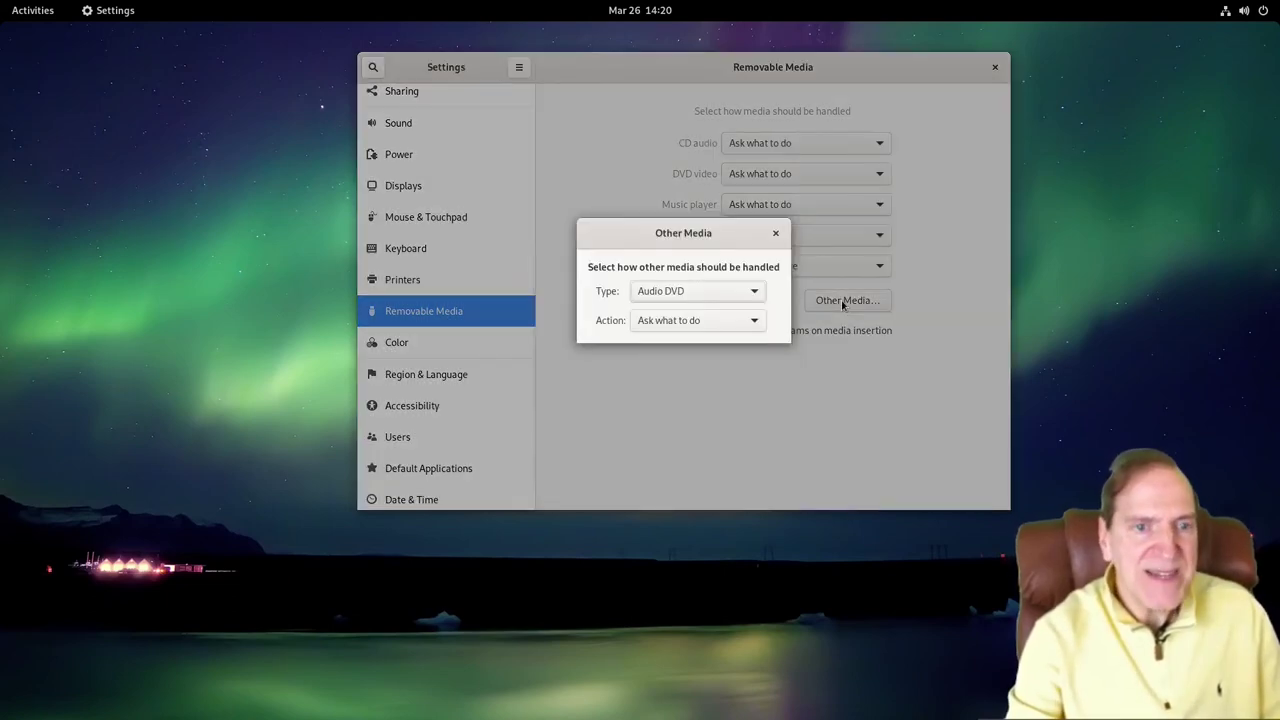
click(754, 293)
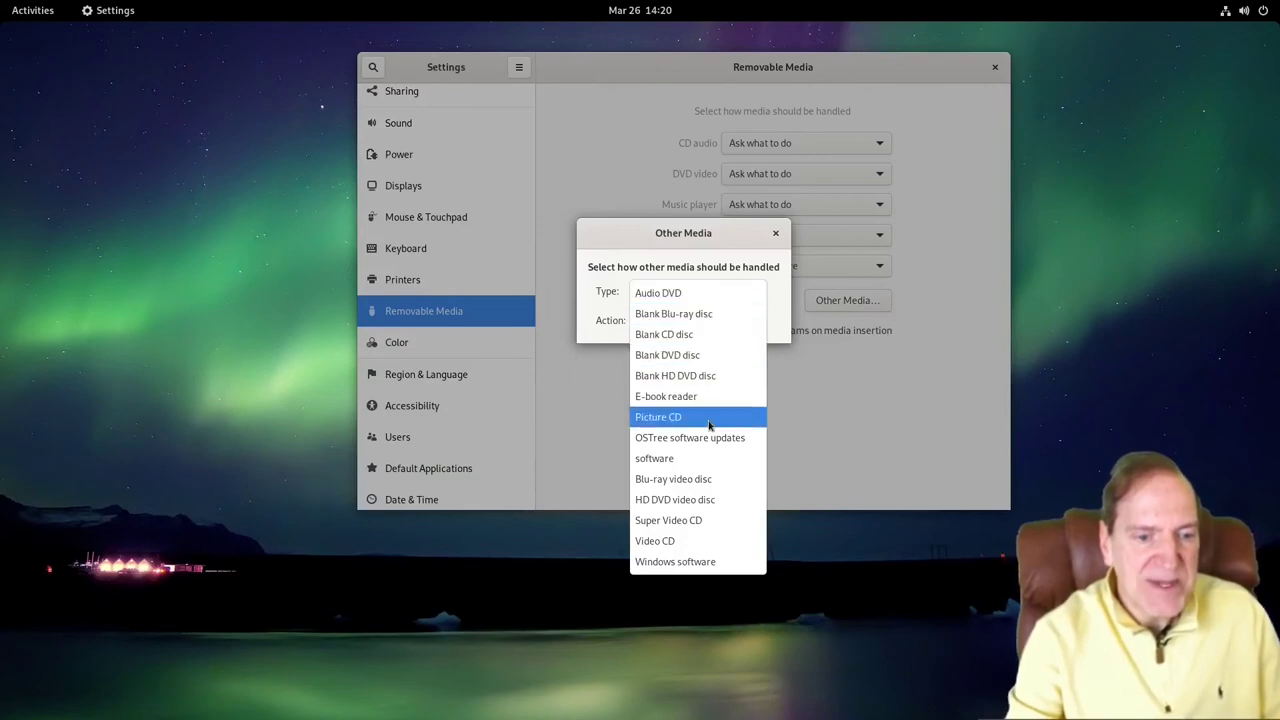
click(878, 395)
click(774, 236)
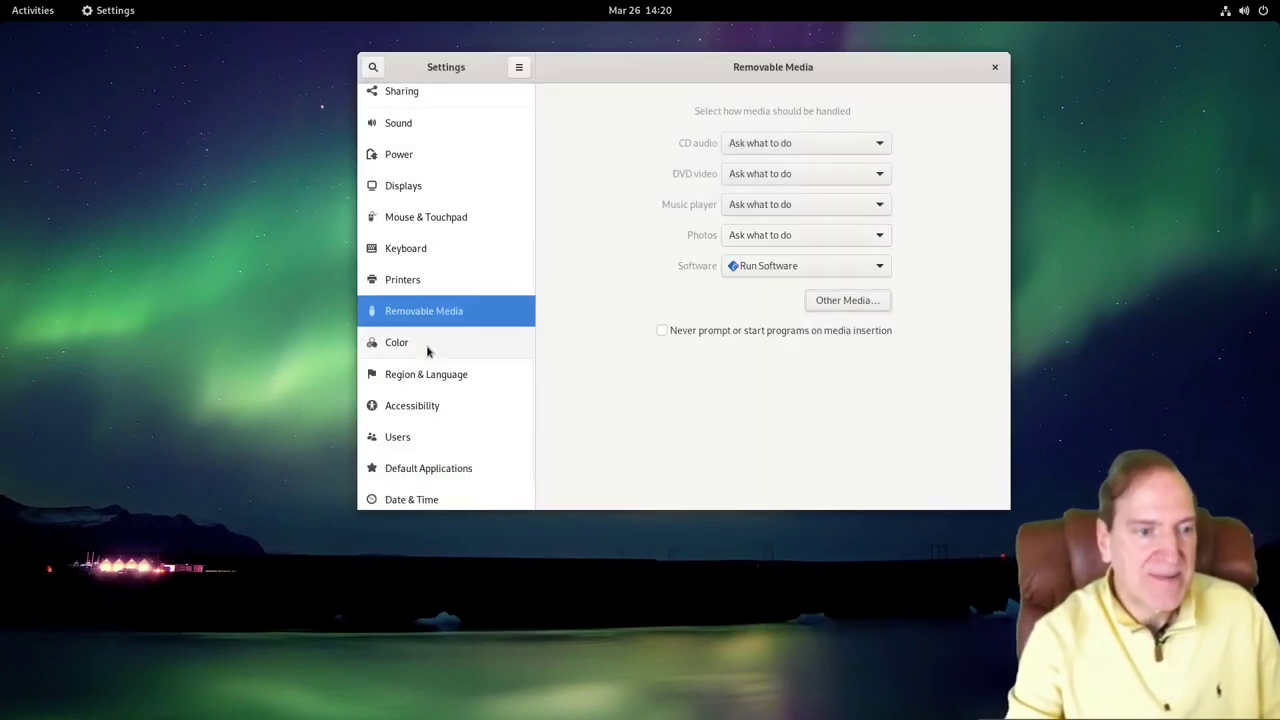
click(395, 346)
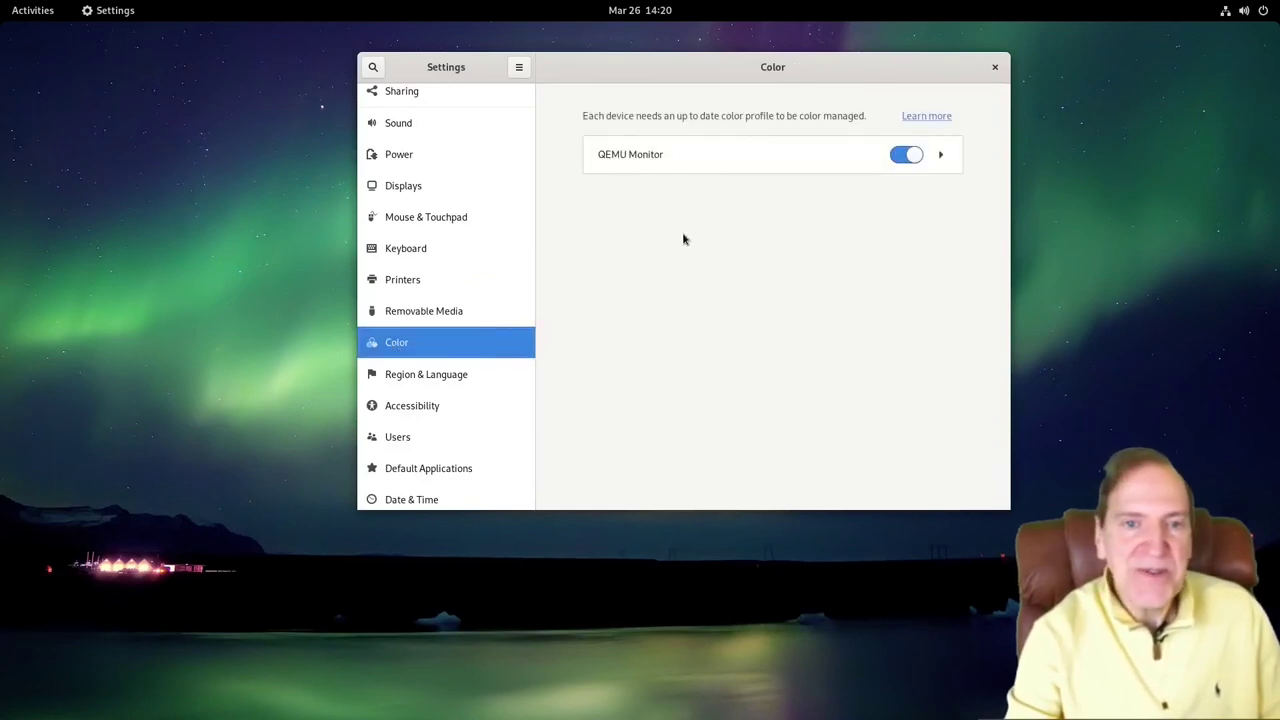
Browse the Region & Language and Accessibility pages, then go to Users
click(412, 372)
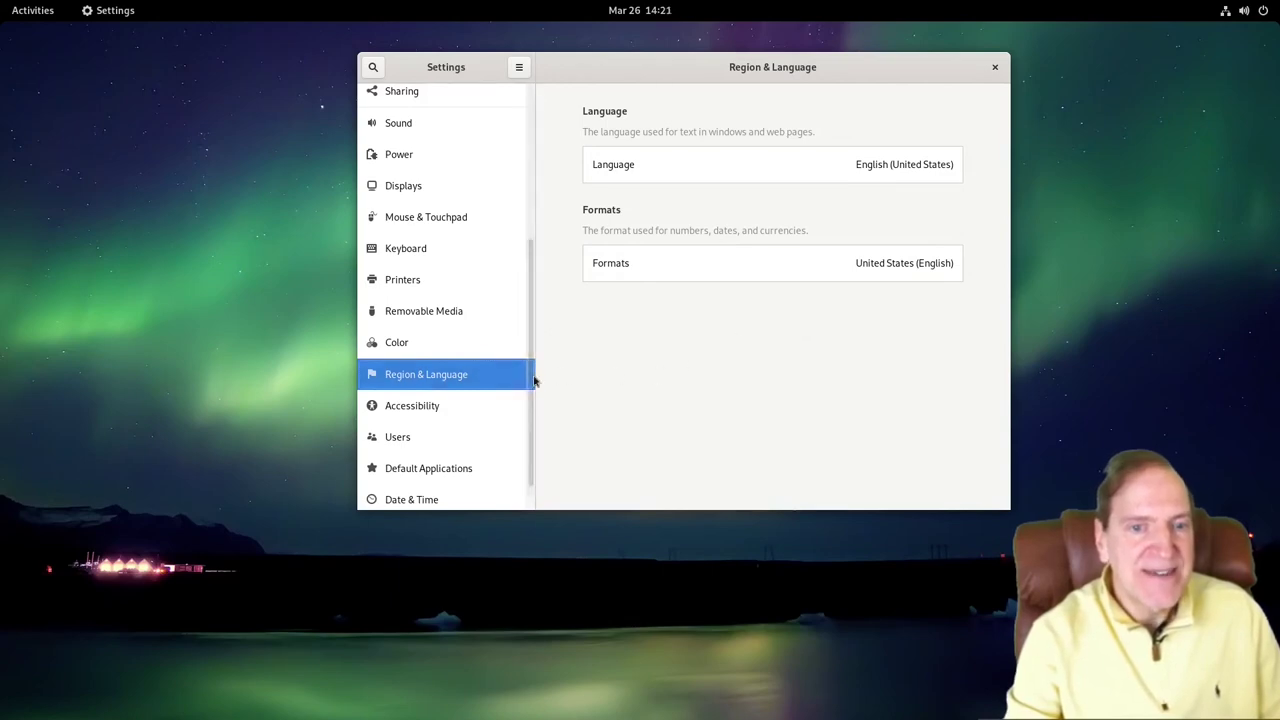
click(426, 407)
scroll(560, 343, down, 5)
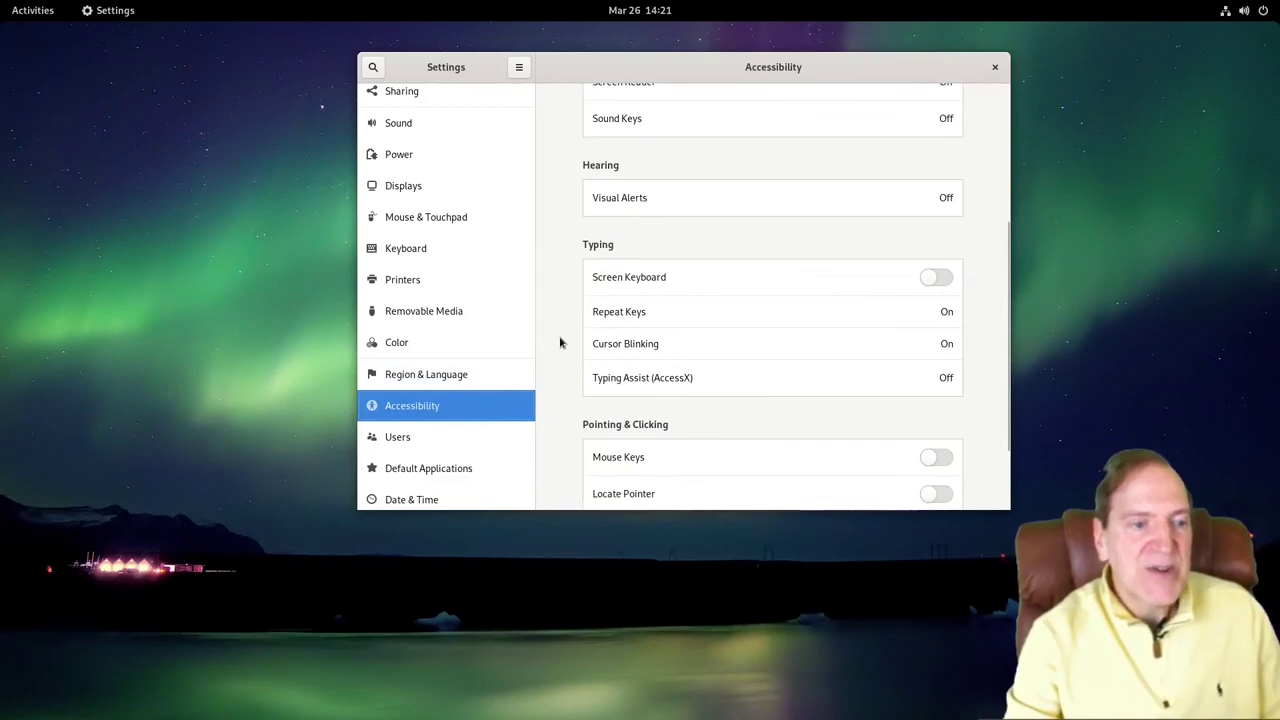
scroll(560, 343, down, 1)
scroll(549, 420, down, 1)
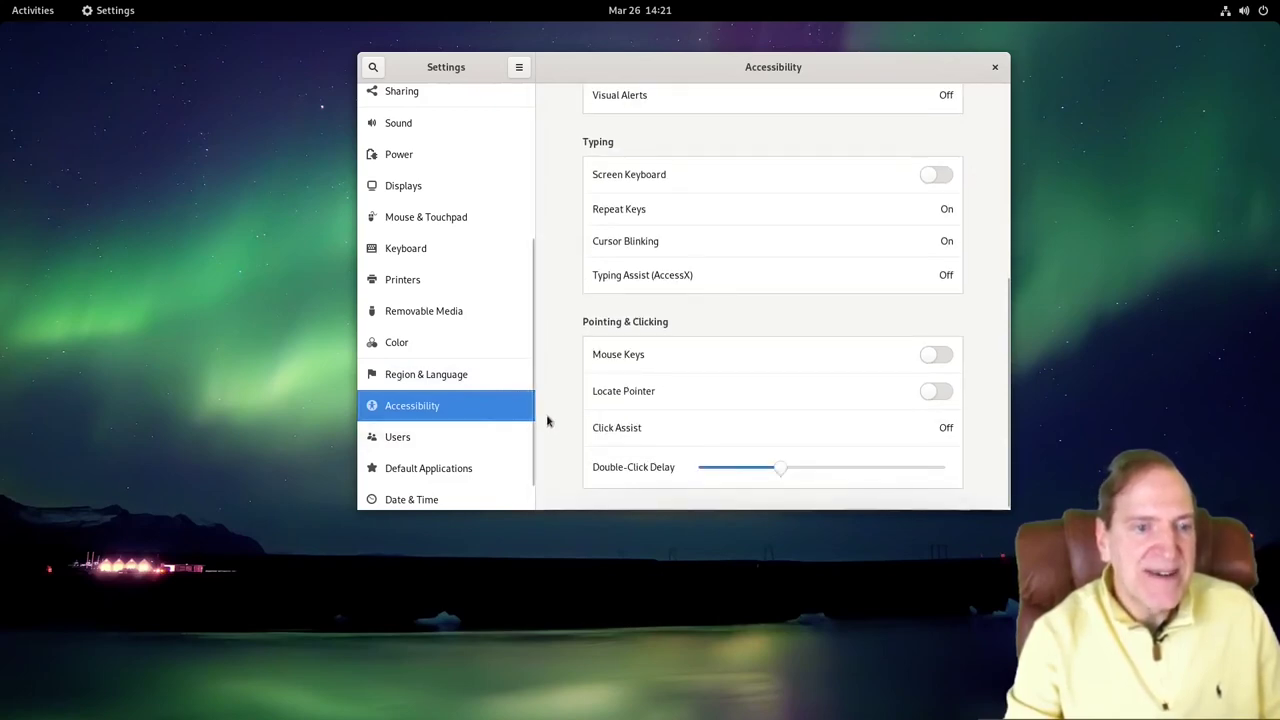
click(441, 440)
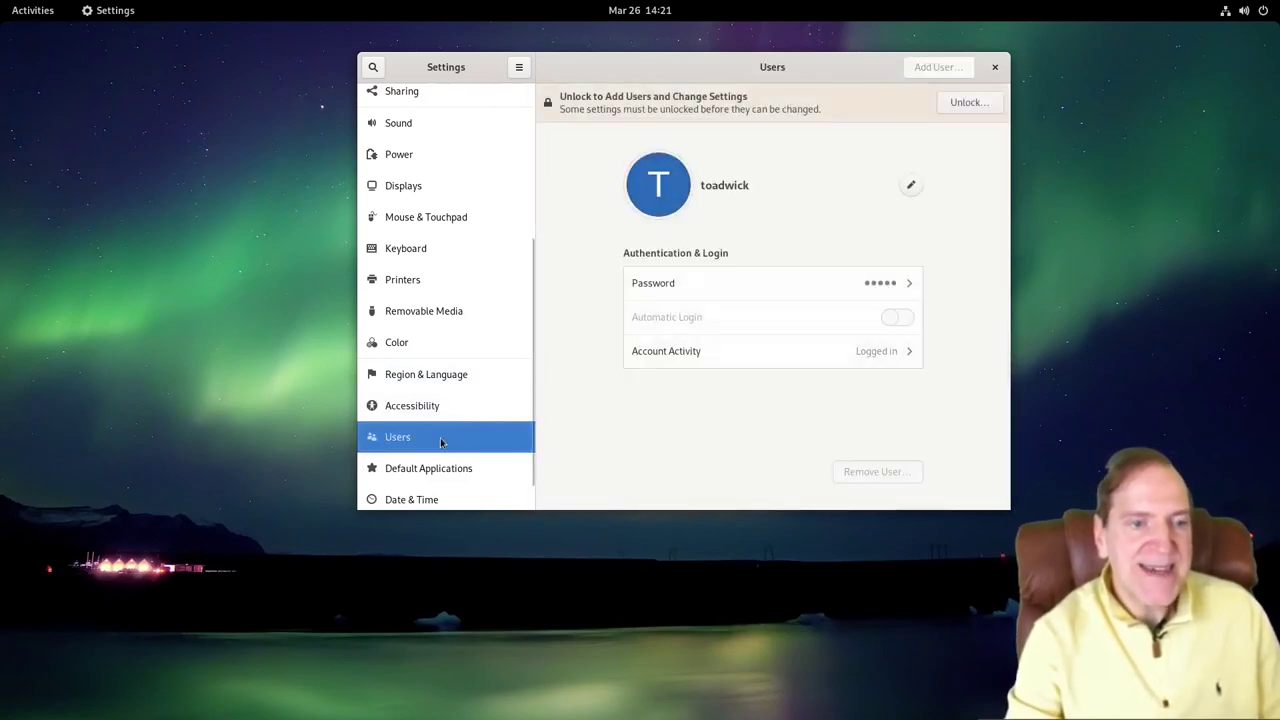
Set the account picture to the coffee-cup image, then show Default Applications
click(667, 180)
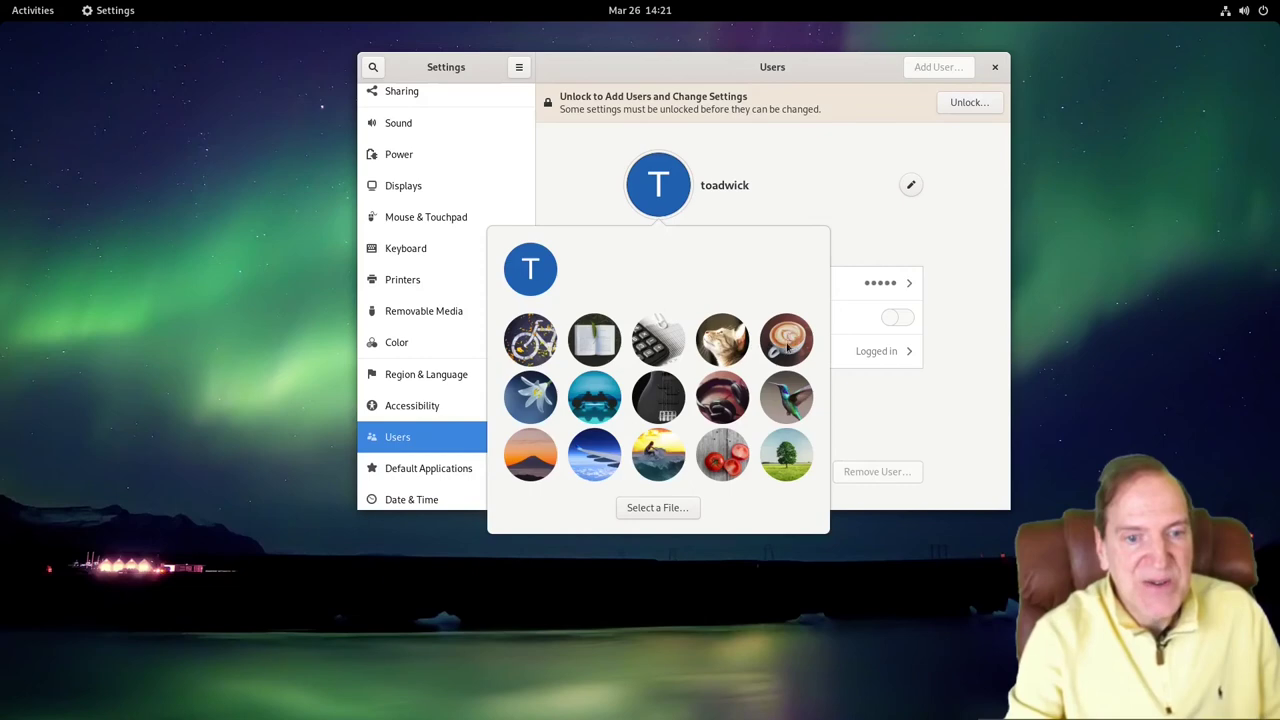
click(789, 342)
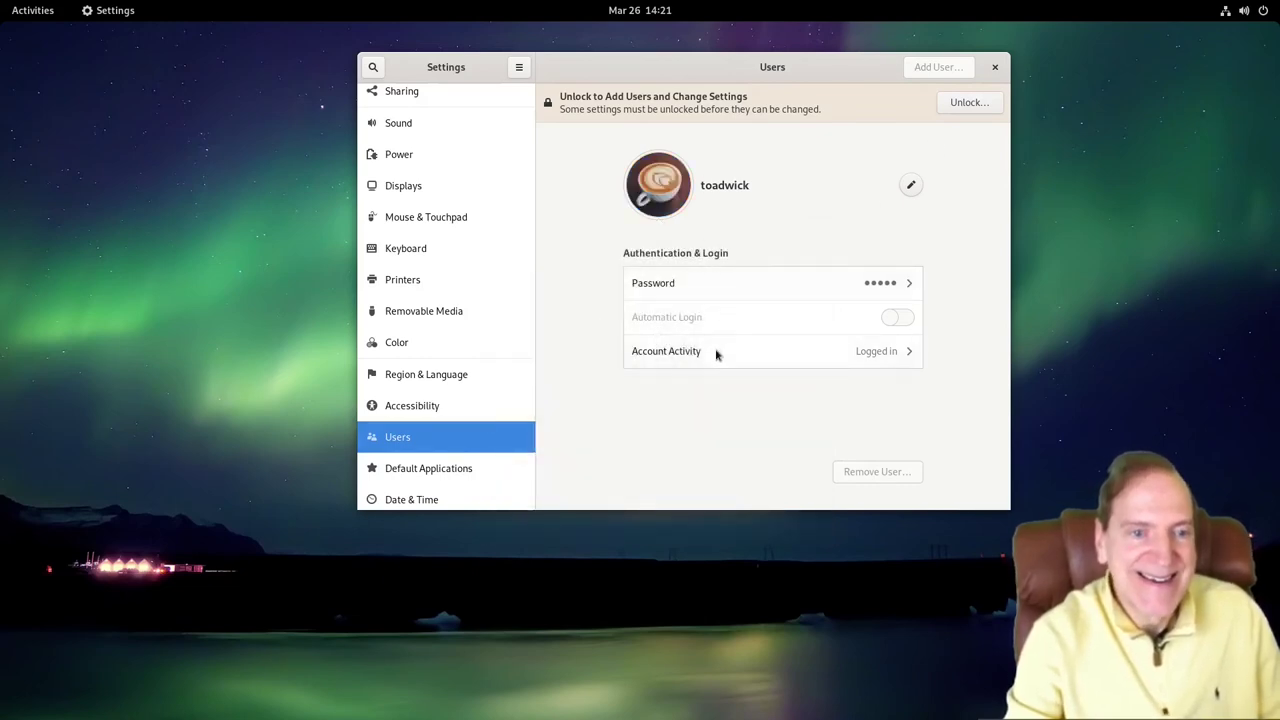
click(426, 468)
scroll(459, 432, down, 2)
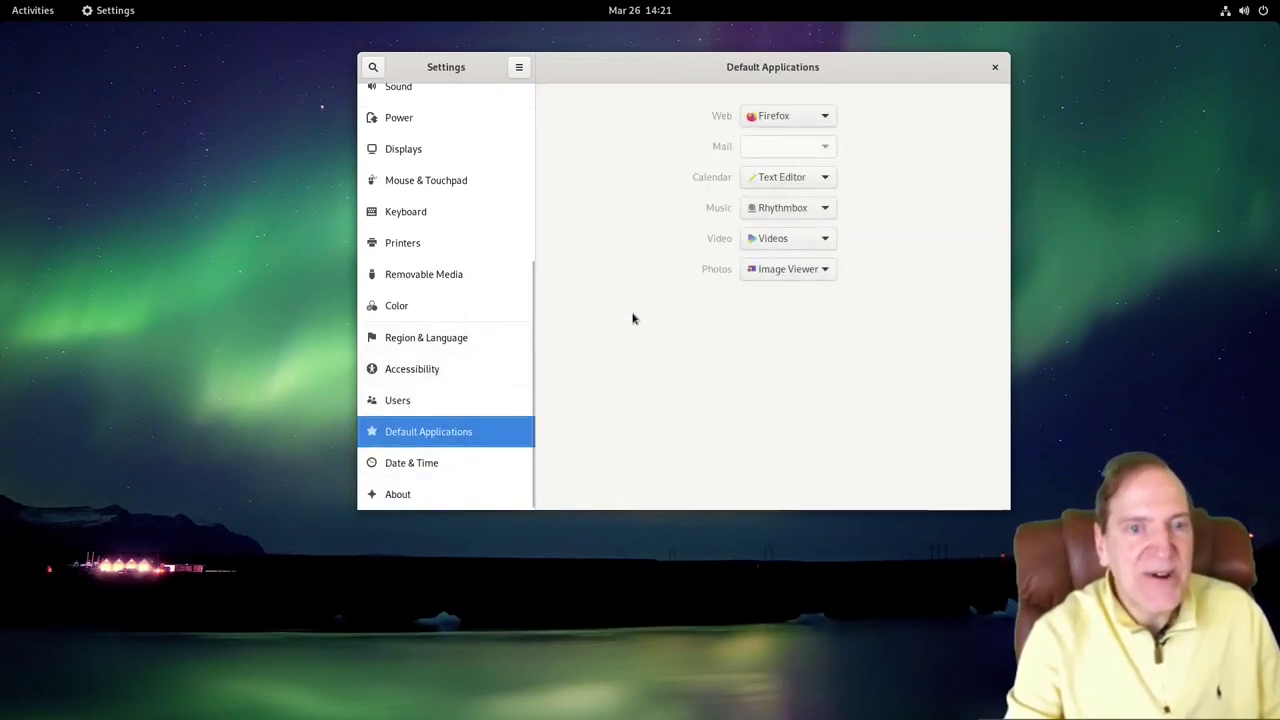
Check the Web browser choices, keep Firefox, and go to Date & Time
click(825, 118)
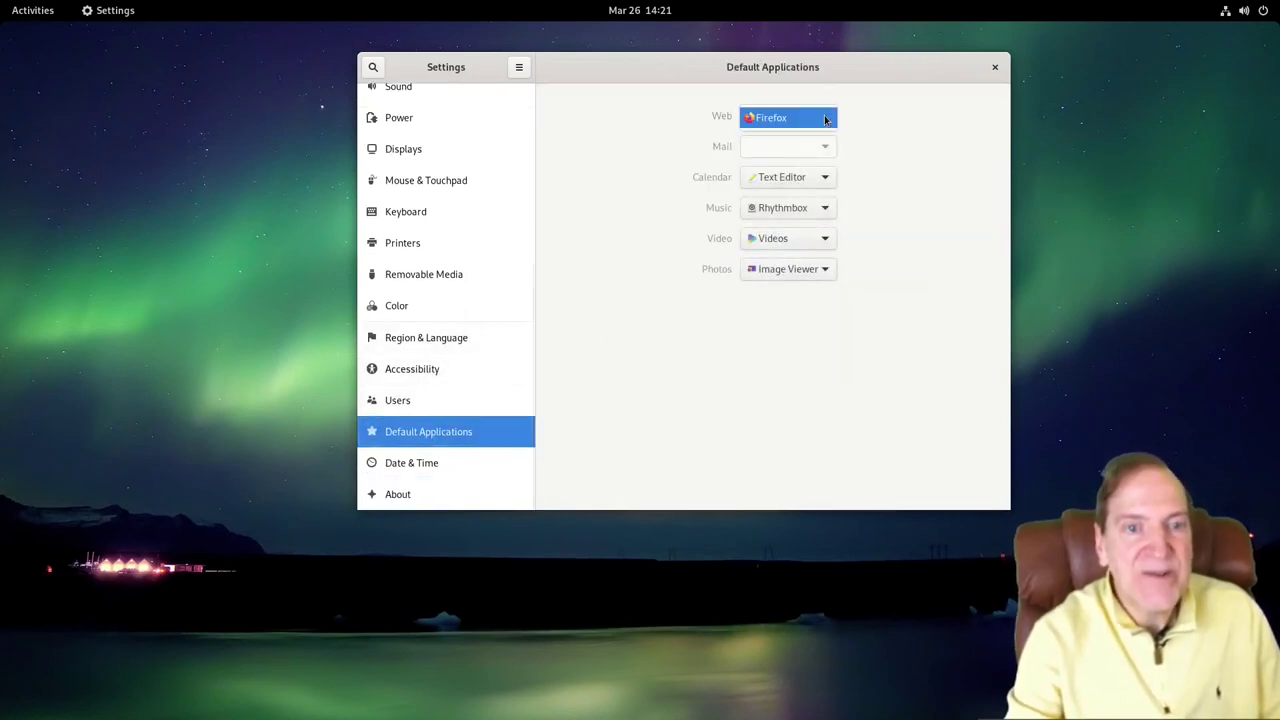
click(825, 118)
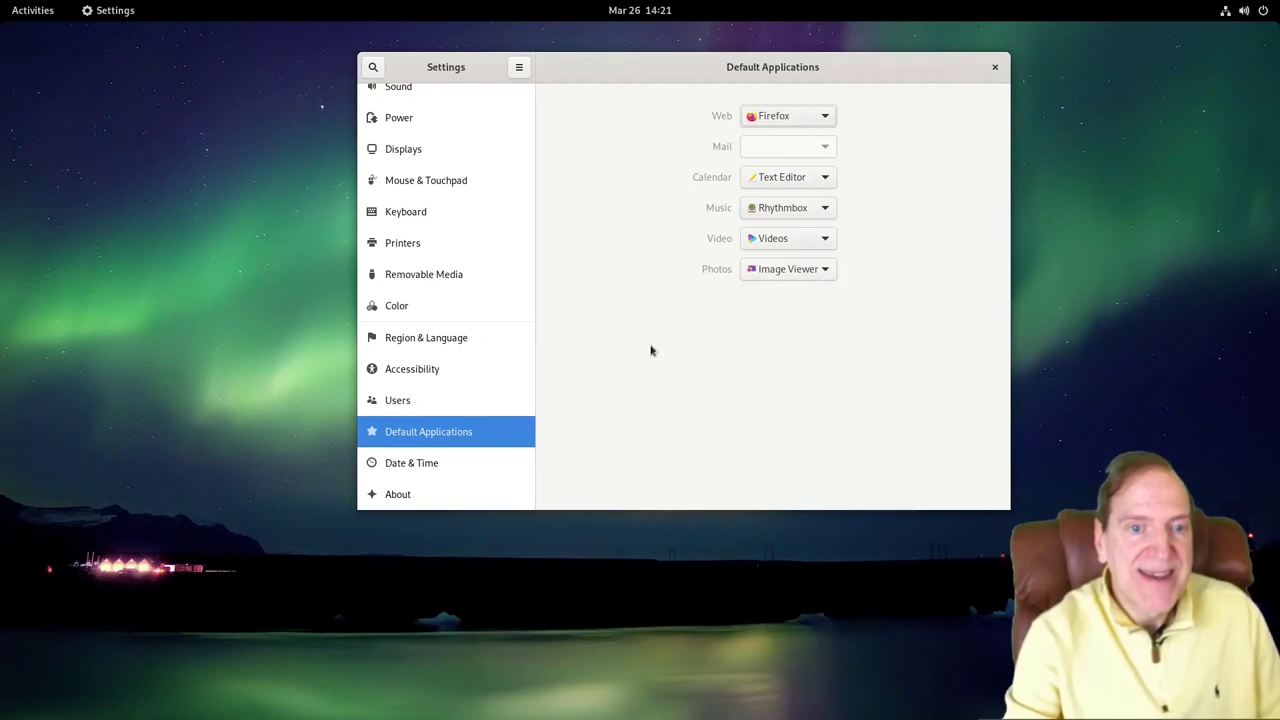
click(408, 466)
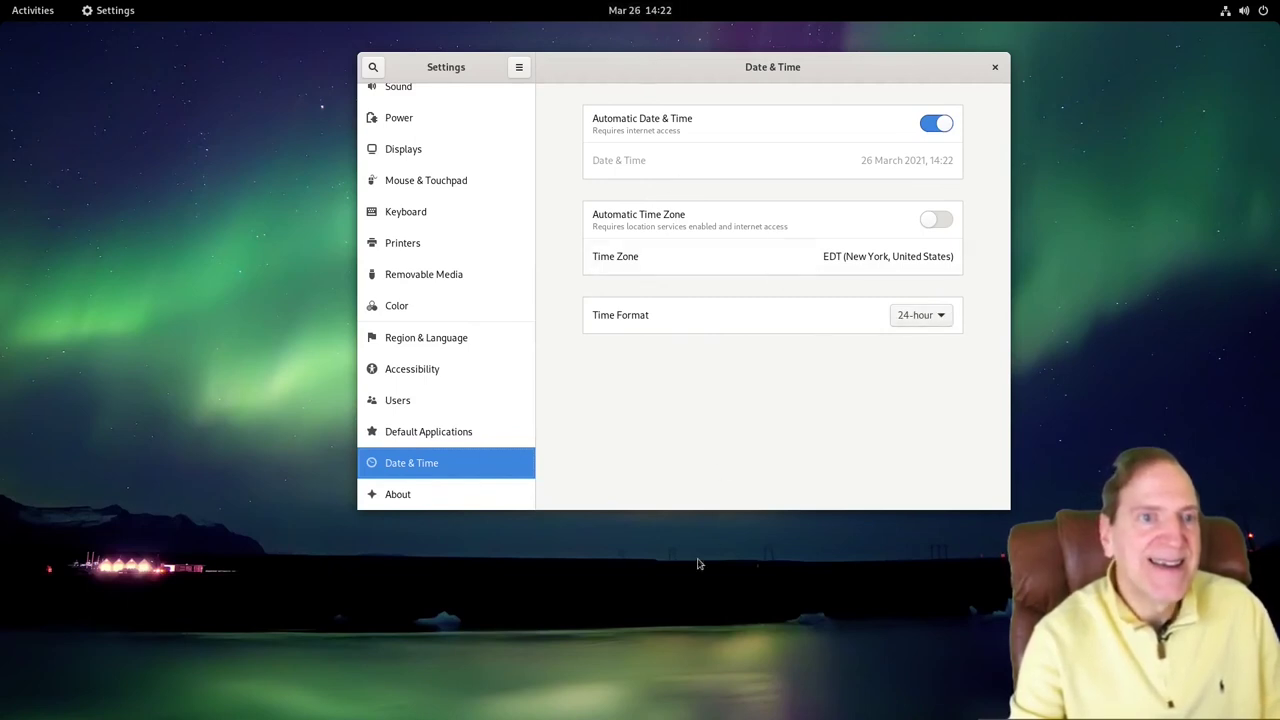
Review the About page, then open Software Updates to list 49 pending updates
click(405, 498)
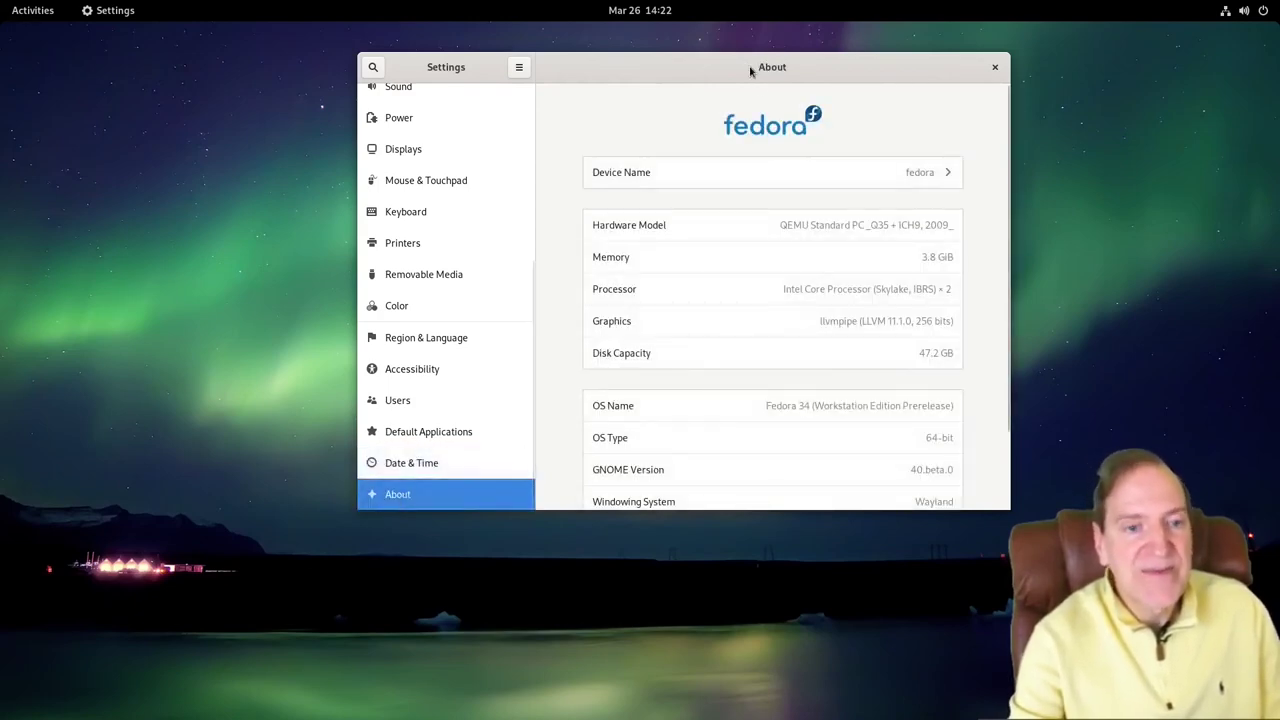
drag(709, 69, 700, 70)
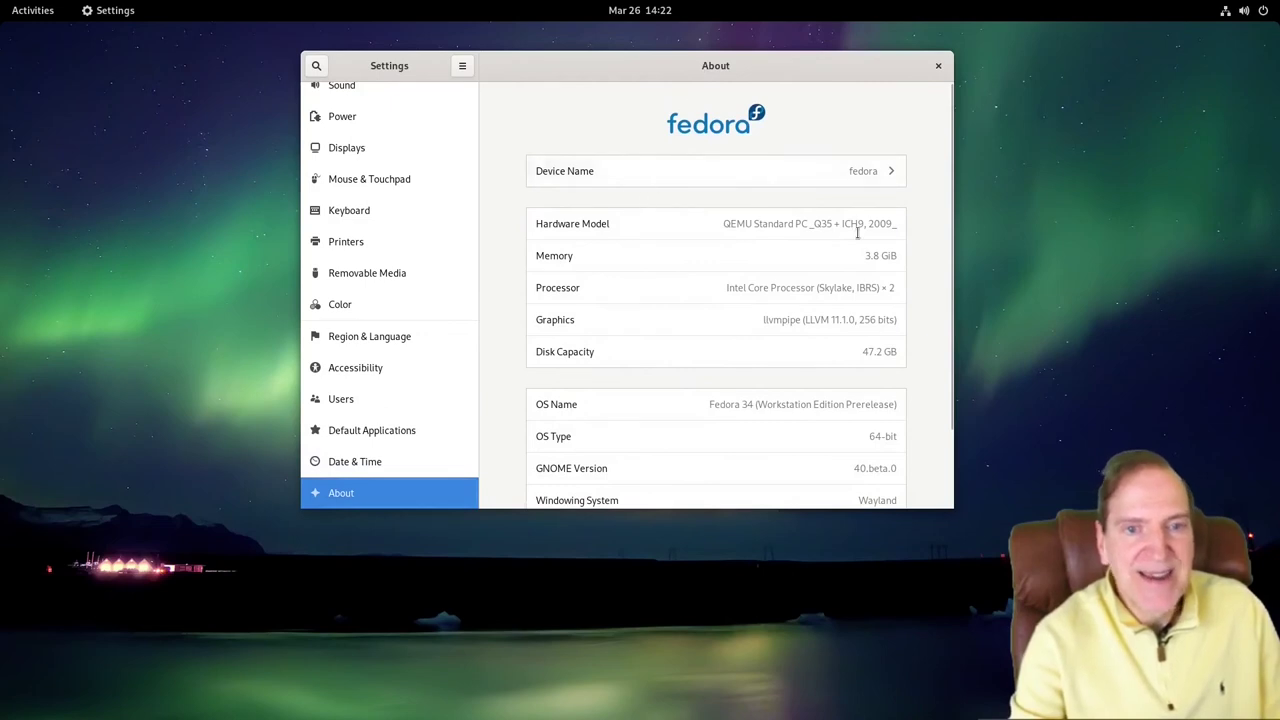
scroll(745, 371, down, 2)
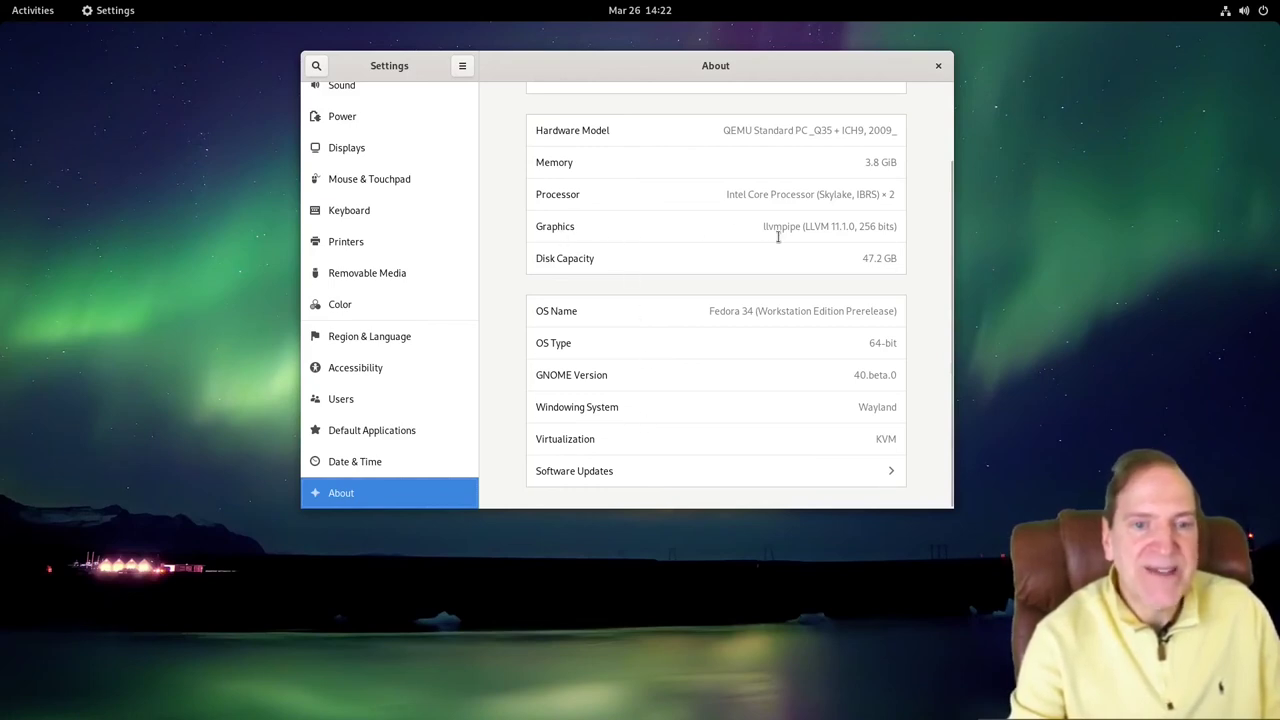
scroll(695, 235, up, 3)
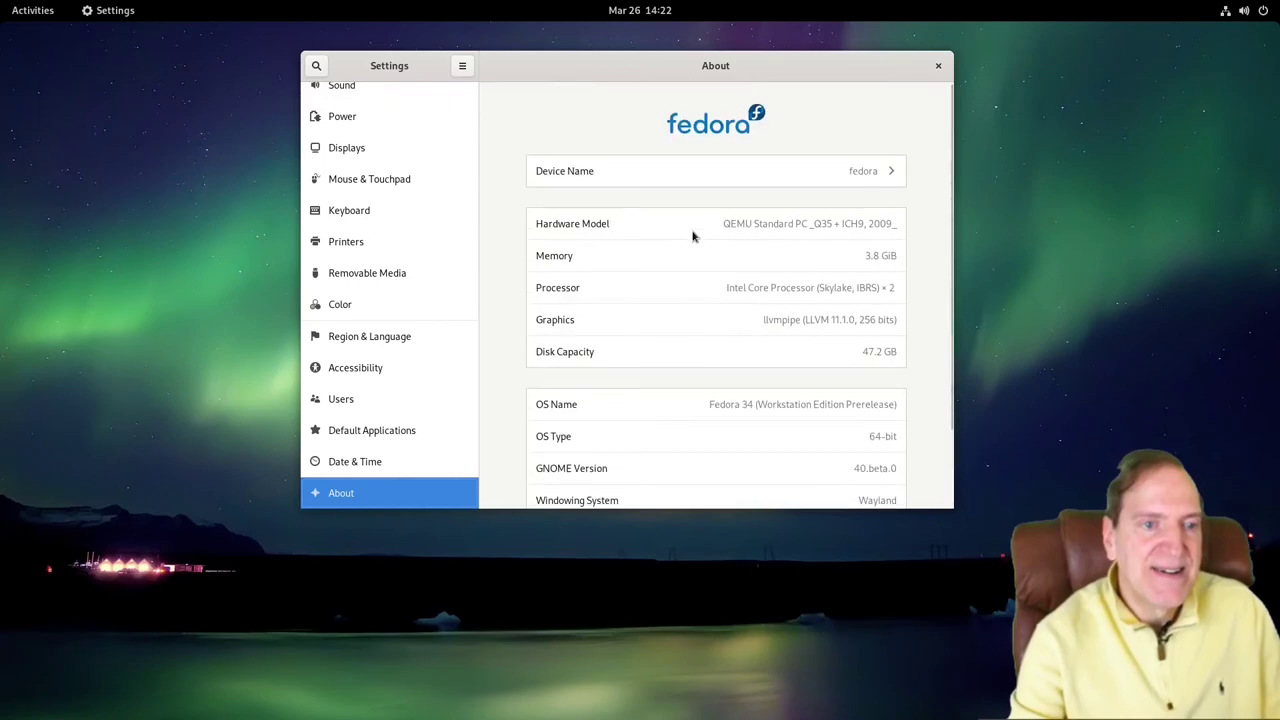
scroll(700, 300, down, 3)
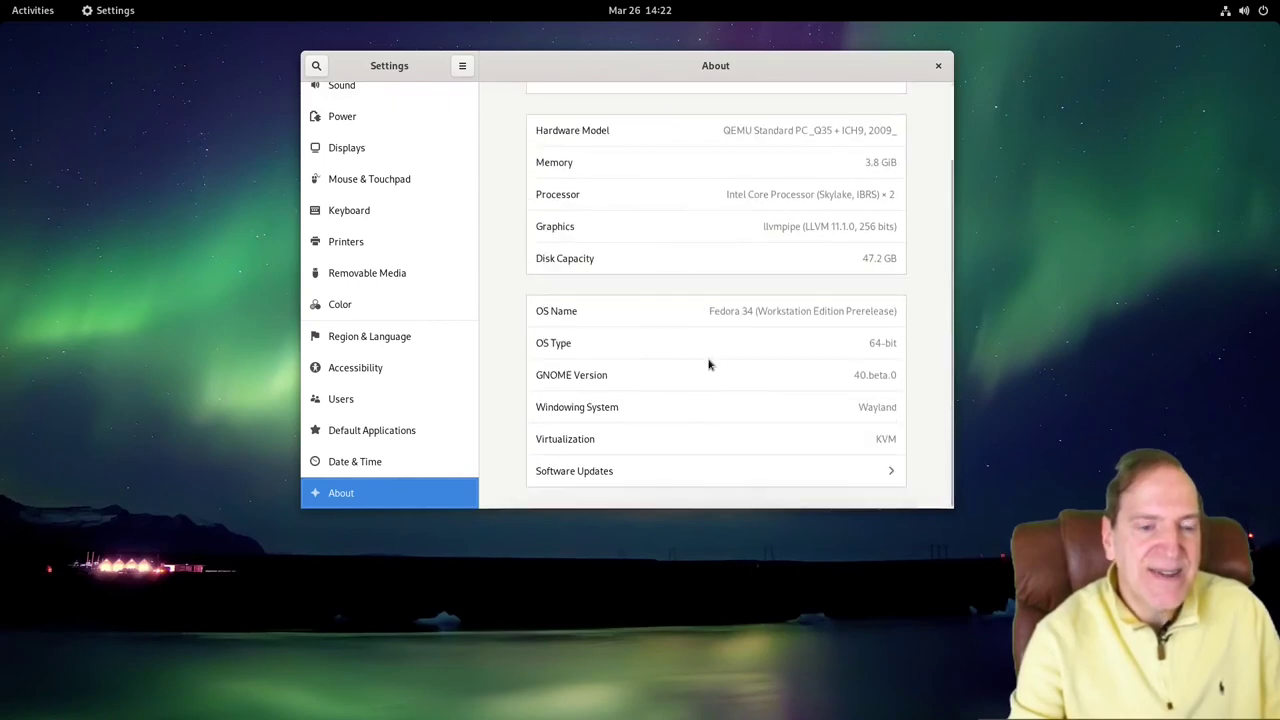
click(882, 474)
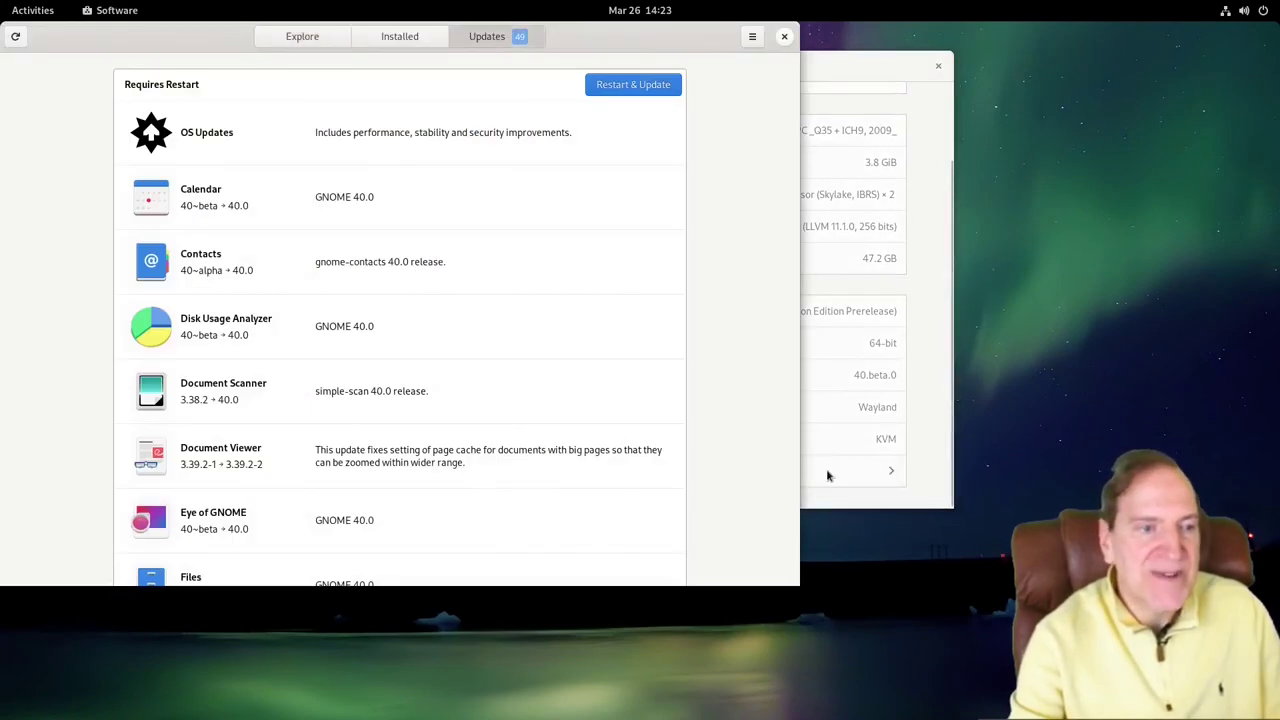